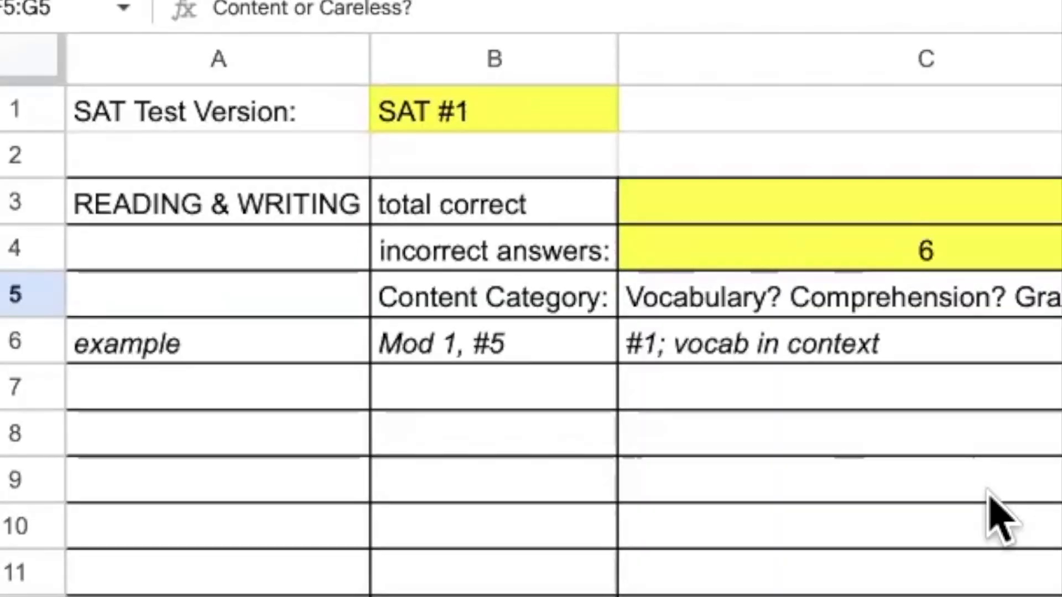
Switch to the sample test prep dashboard spreadsheet and select the SAT goal scaled score row, A4:C4
{"action": "left_click", "coordinate": [457, 118]}
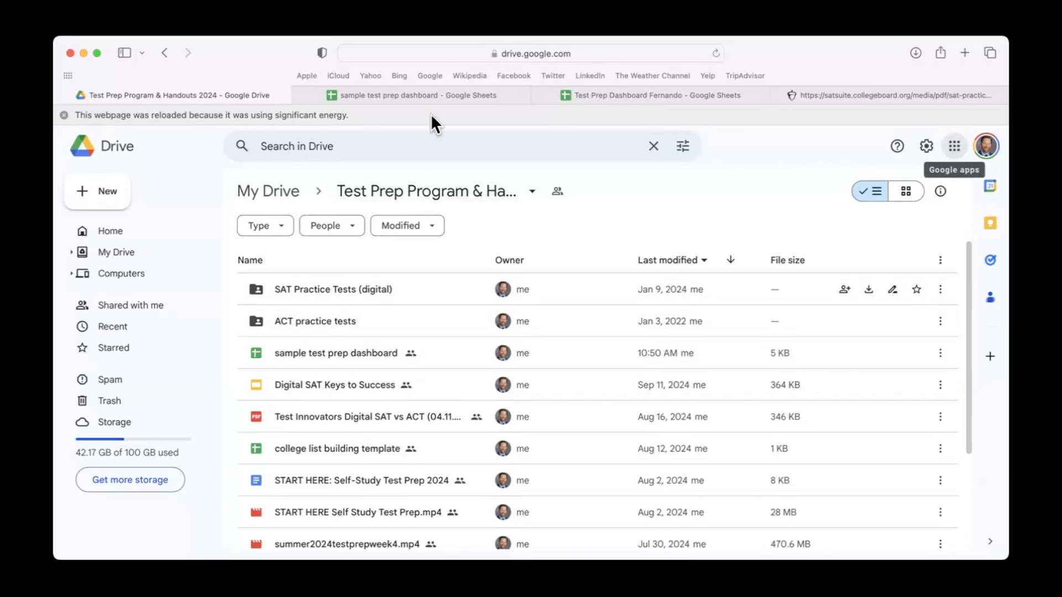
{"action": "left_click", "coordinate": [410, 74]}
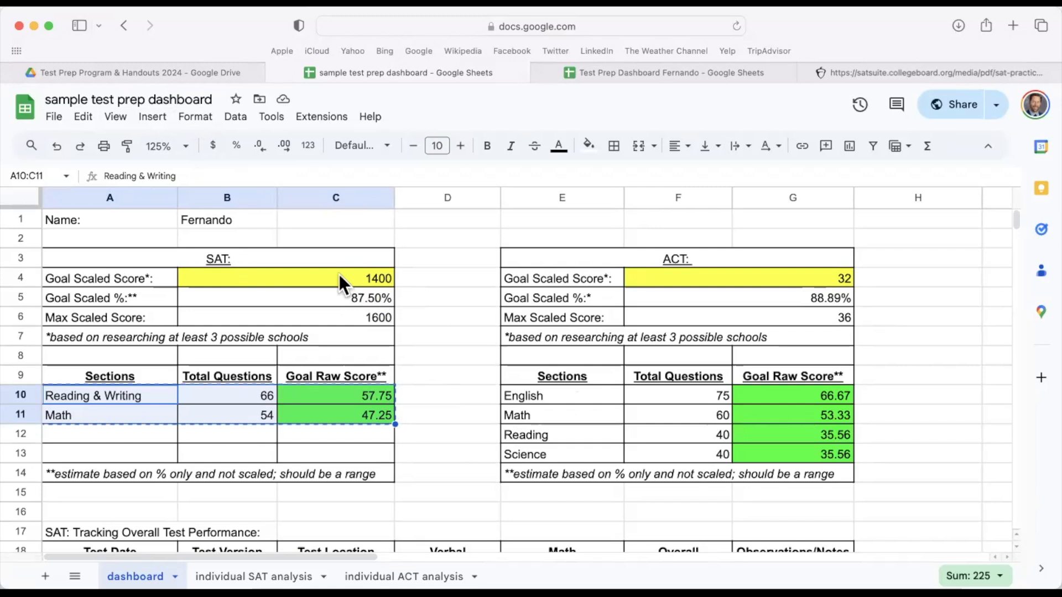
{"action": "left_click_drag", "start_coordinate": [104, 278], "coordinate": [257, 275]}
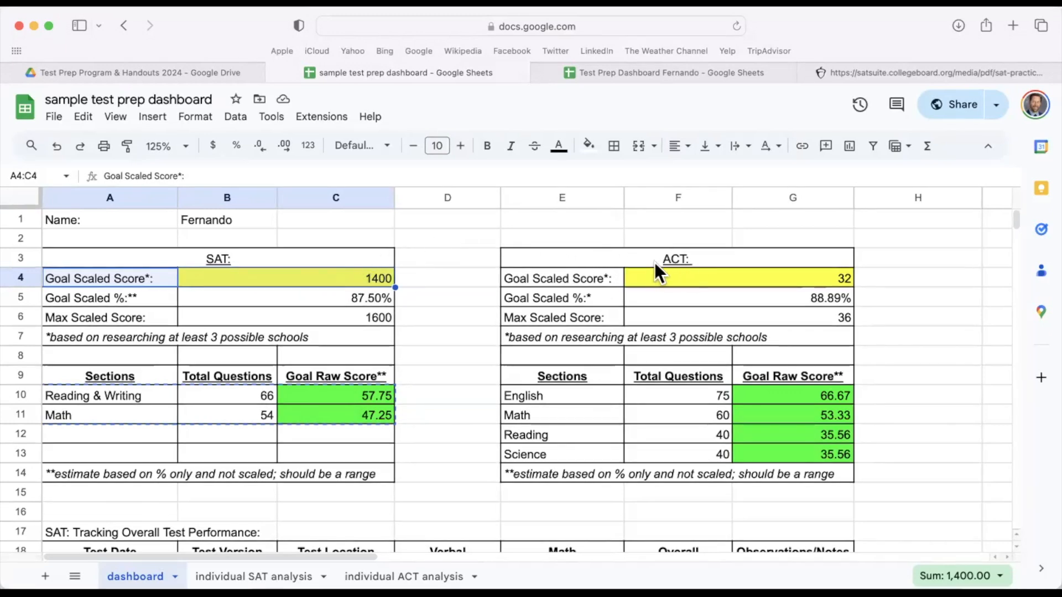
Set the SAT goal scaled score on the dashboard sheet to 1200
{"action": "left_click", "coordinate": [357, 276]}
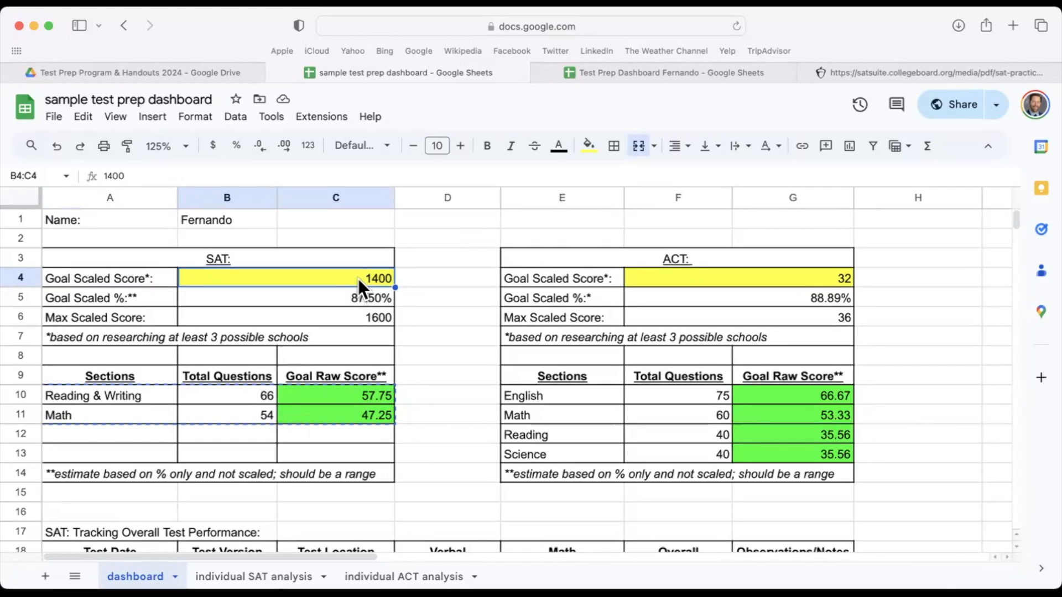
{"action": "left_click", "coordinate": [114, 177]}
{"action": "key", "text": "BackSpace"}
{"action": "type", "text": "2"}
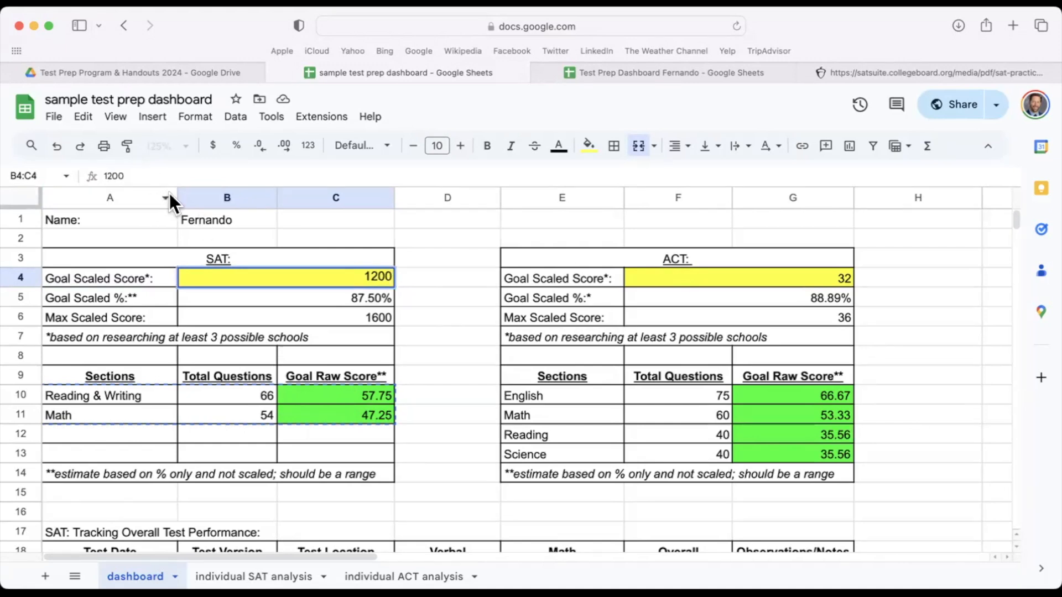
{"action": "key", "text": "Return"}
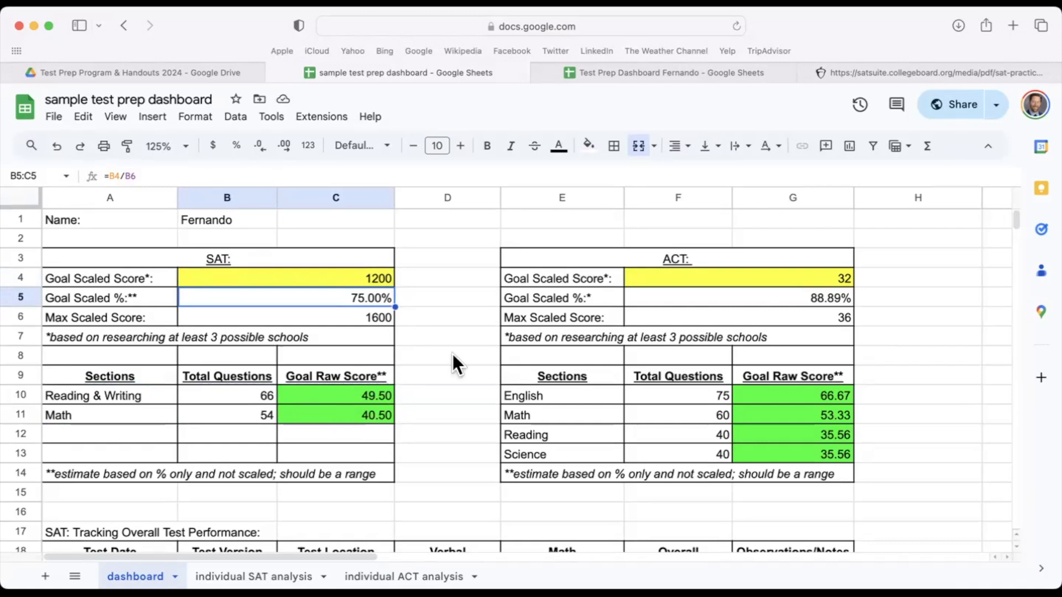
Set the ACT goal scaled score on the dashboard sheet to 30
{"action": "left_click", "coordinate": [815, 279]}
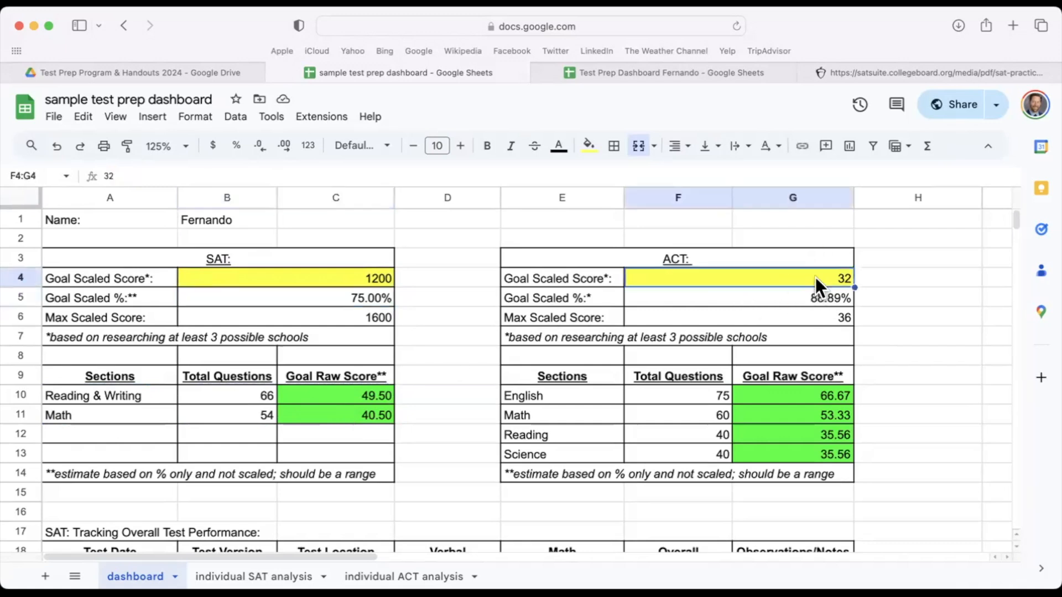
{"action": "left_click", "coordinate": [297, 172]}
{"action": "key", "text": "BackSpace"}
{"action": "type", "text": "0"}
{"action": "key", "text": "Return"}
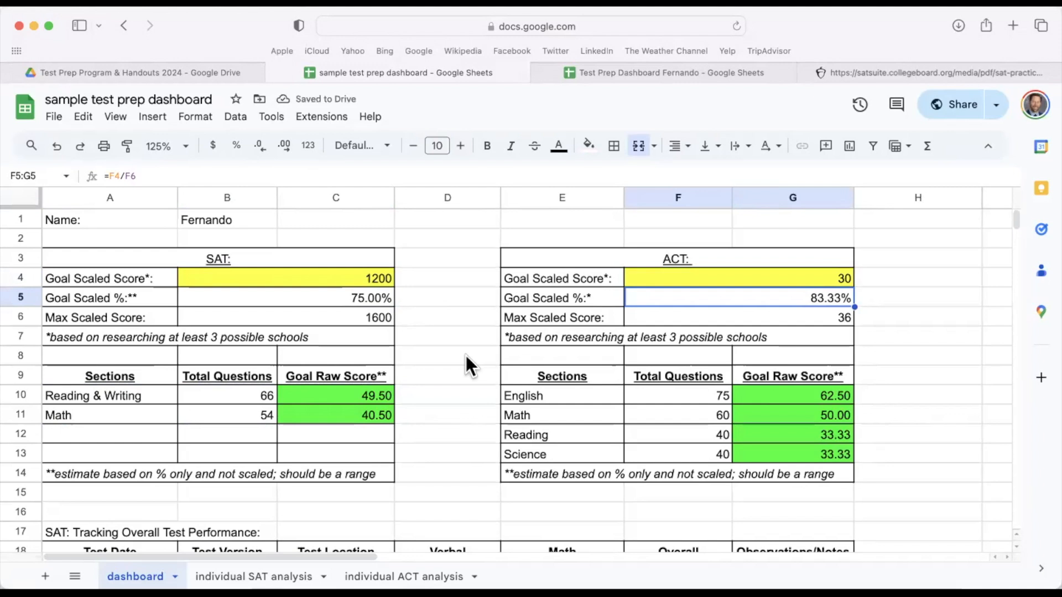
Examine the SAT and ACT overall test performance tracking tables below the goal scores
{"action": "scroll", "coordinate": [466, 356], "scroll_direction": "down", "scroll_amount": 3}
{"action": "scroll", "coordinate": [466, 356], "scroll_direction": "down", "scroll_amount": 3}
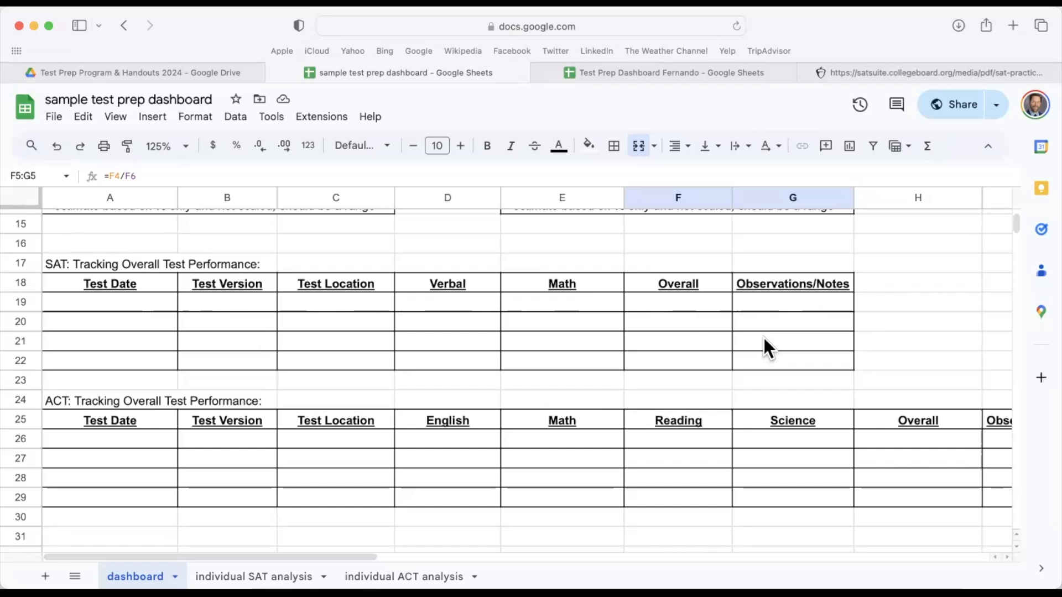
{"action": "scroll", "coordinate": [702, 338], "scroll_direction": "up", "scroll_amount": 5}
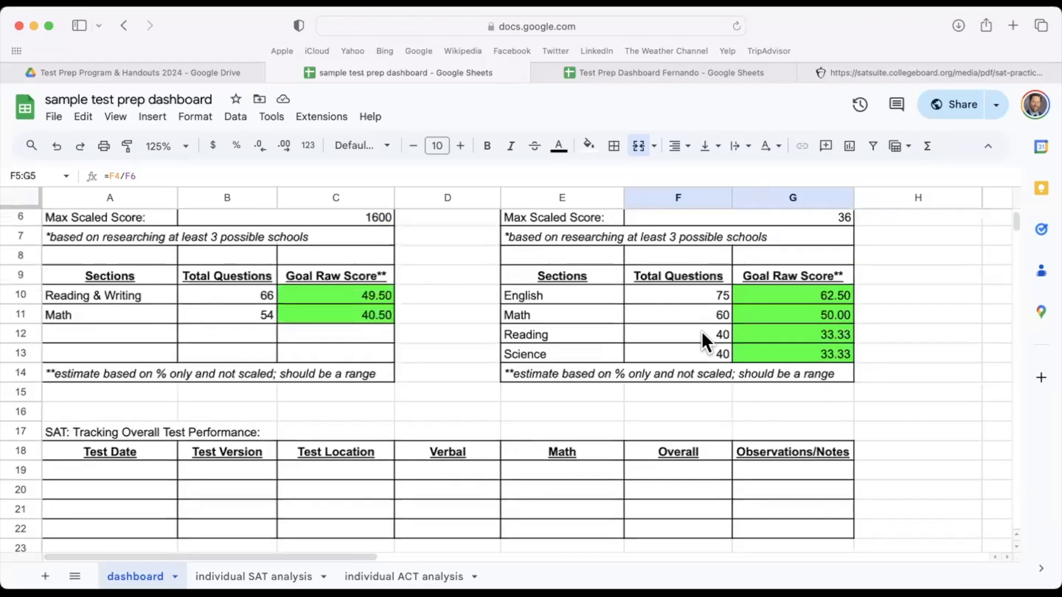
Open the individual SAT analysis sheet and review its test version, Reading & Writing error rows and math Content or Careless heading
{"action": "left_click", "coordinate": [237, 579]}
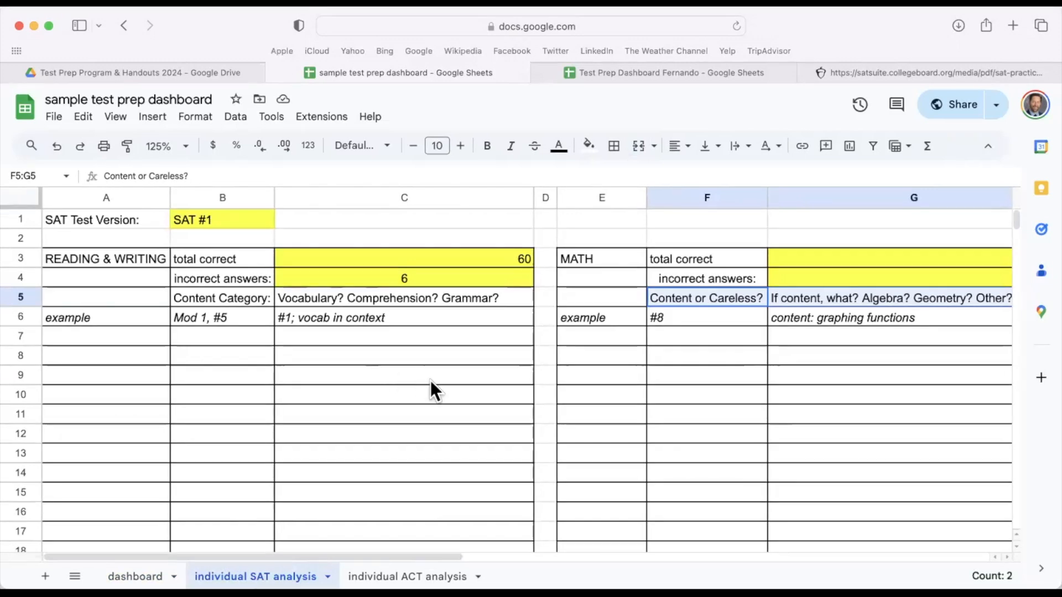
{"action": "left_click", "coordinate": [207, 219]}
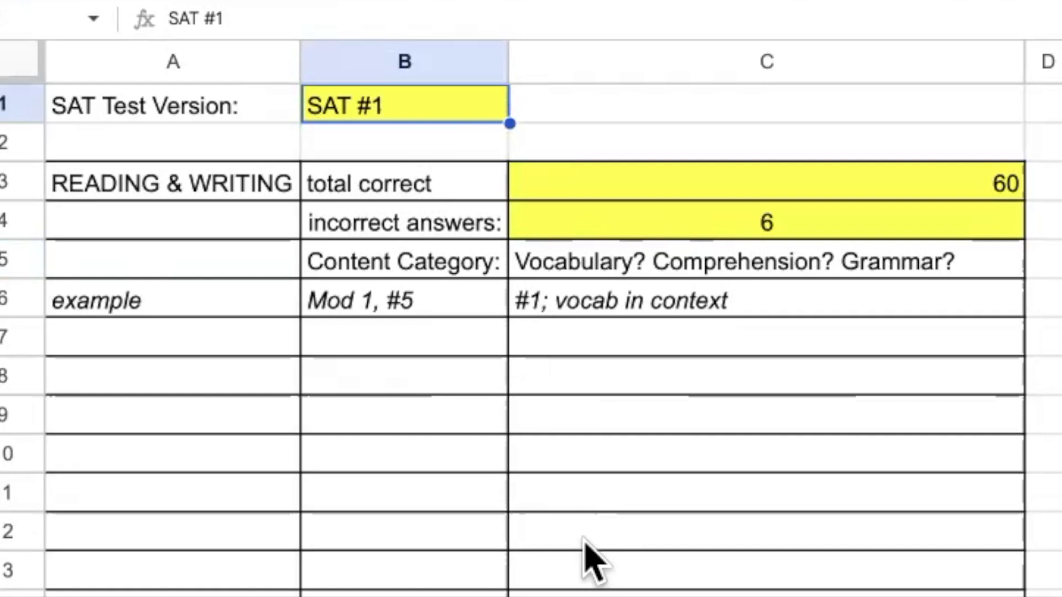
{"action": "left_click_drag", "start_coordinate": [448, 348], "coordinate": [459, 525]}
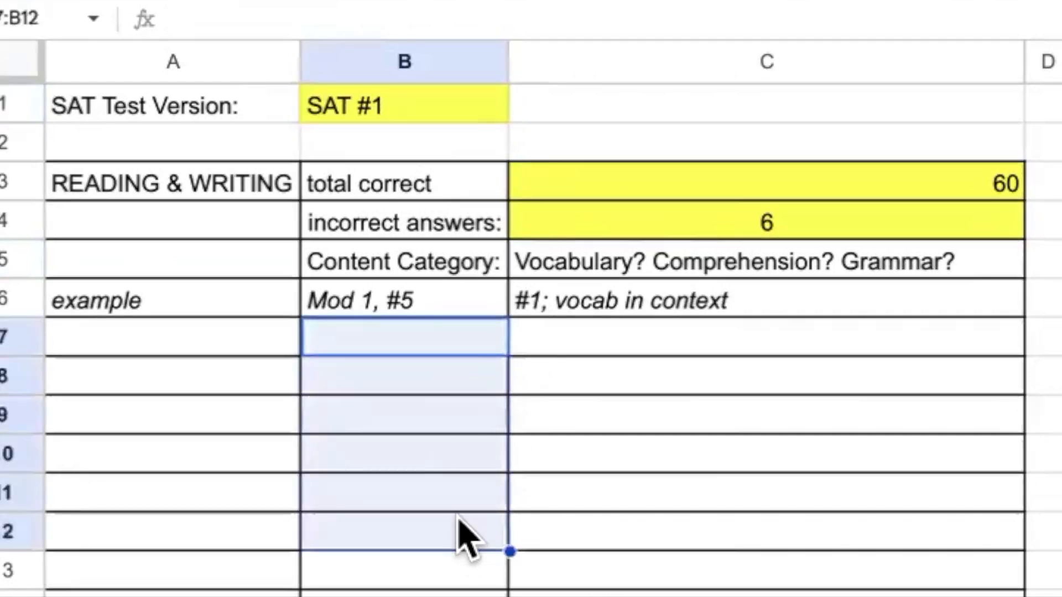
{"action": "left_click_drag", "start_coordinate": [586, 340], "coordinate": [604, 500]}
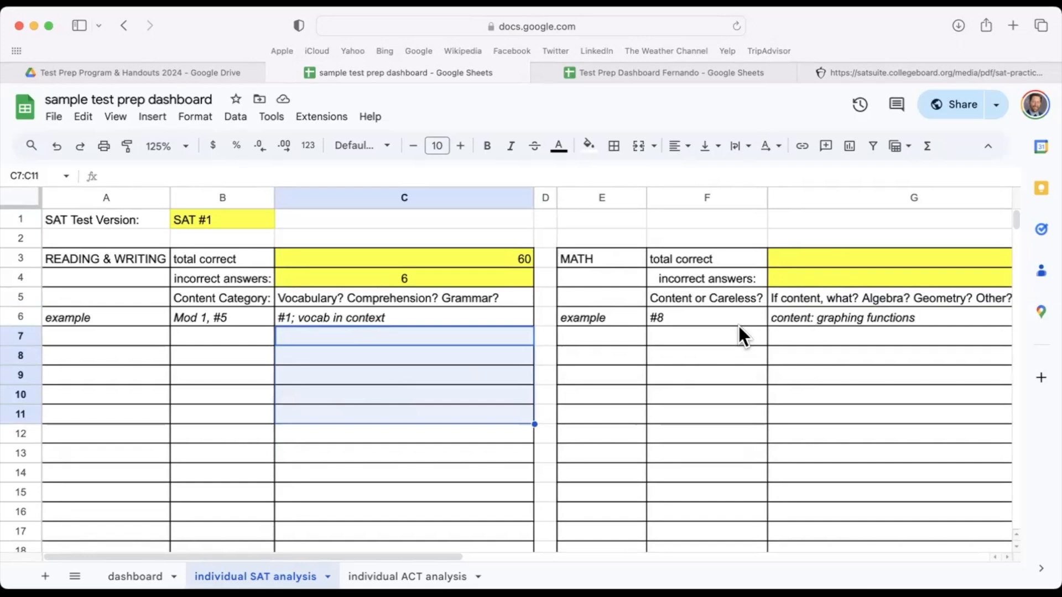
{"action": "left_click", "coordinate": [722, 293]}
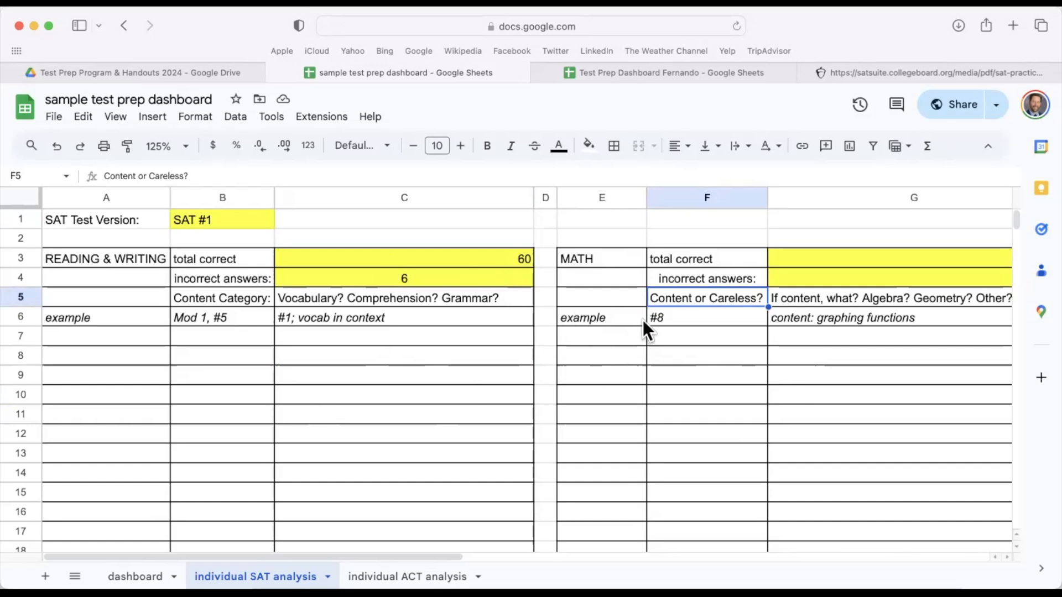
Switch to the student's filled-in test prep dashboard and review the rough estimate note, goal raw scores and SAT performance tracking table
{"action": "left_click", "coordinate": [678, 73]}
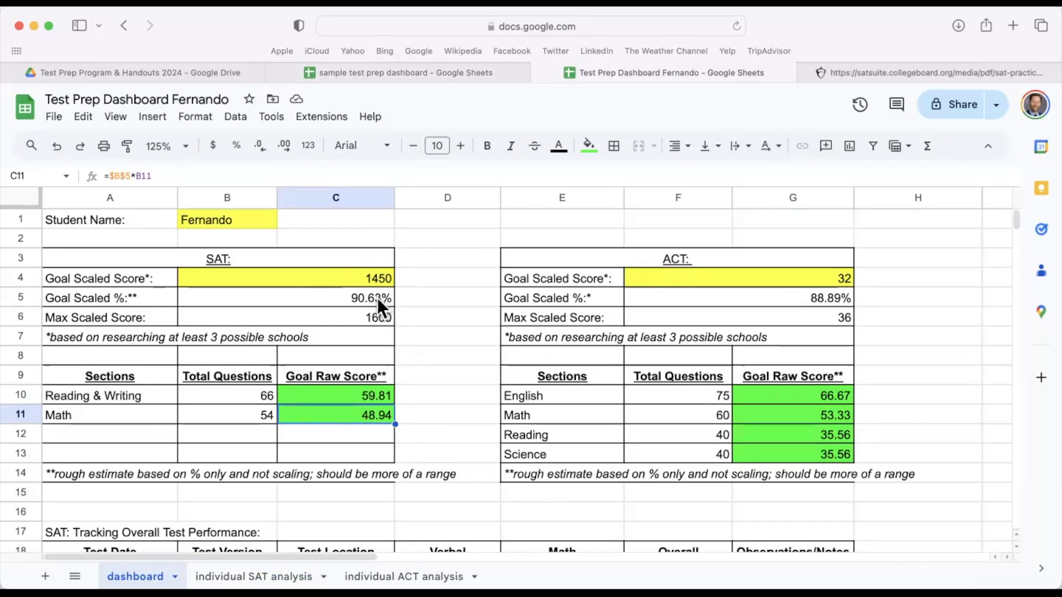
{"action": "left_click", "coordinate": [68, 476]}
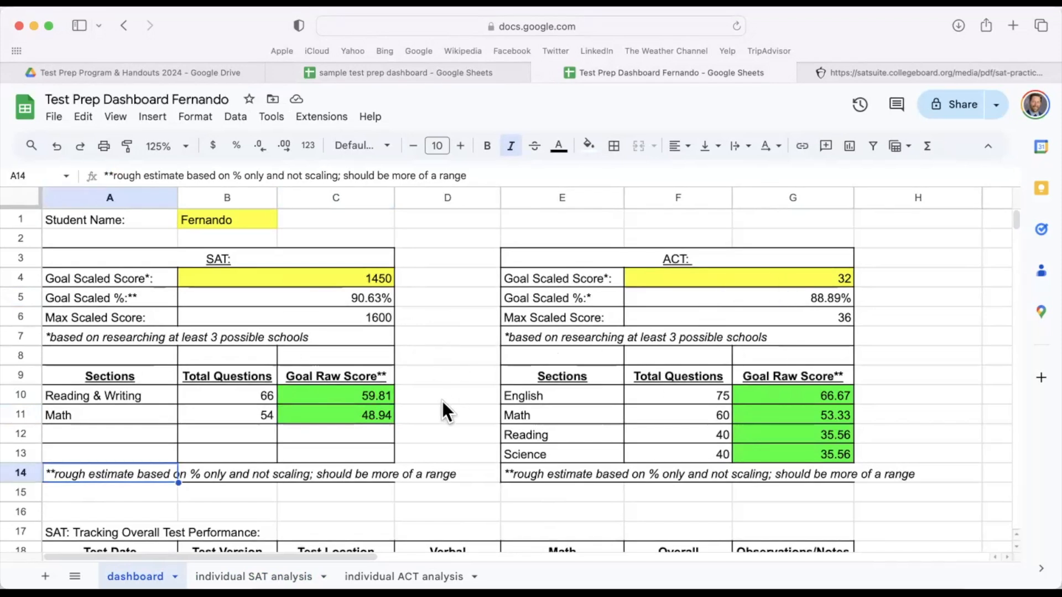
{"action": "scroll", "coordinate": [443, 402], "scroll_direction": "down", "scroll_amount": 8}
{"action": "scroll", "coordinate": [441, 402], "scroll_direction": "up", "scroll_amount": 2}
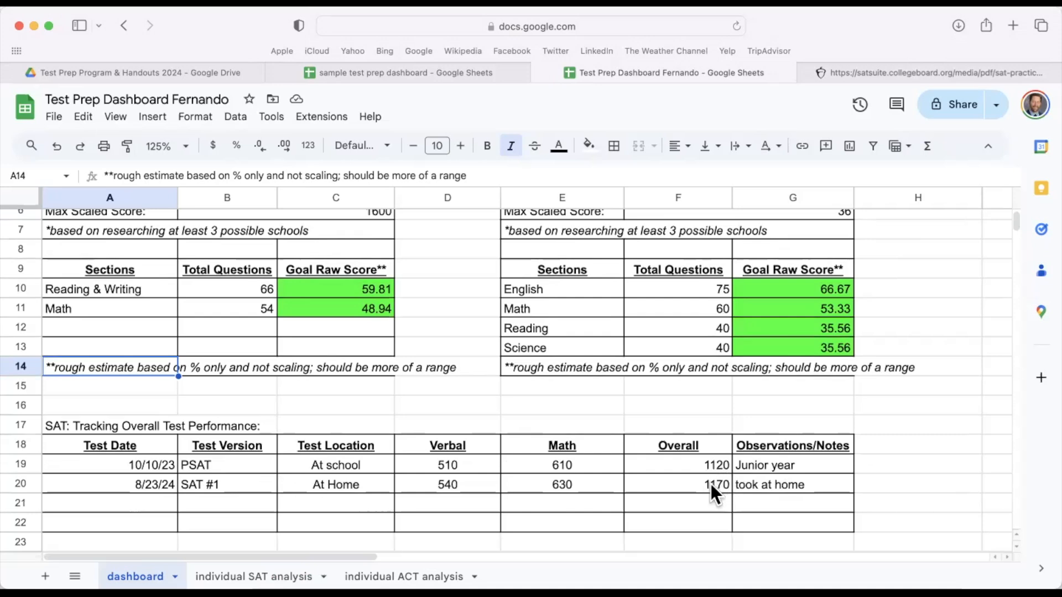
{"action": "scroll", "coordinate": [708, 478], "scroll_direction": "up", "scroll_amount": 1}
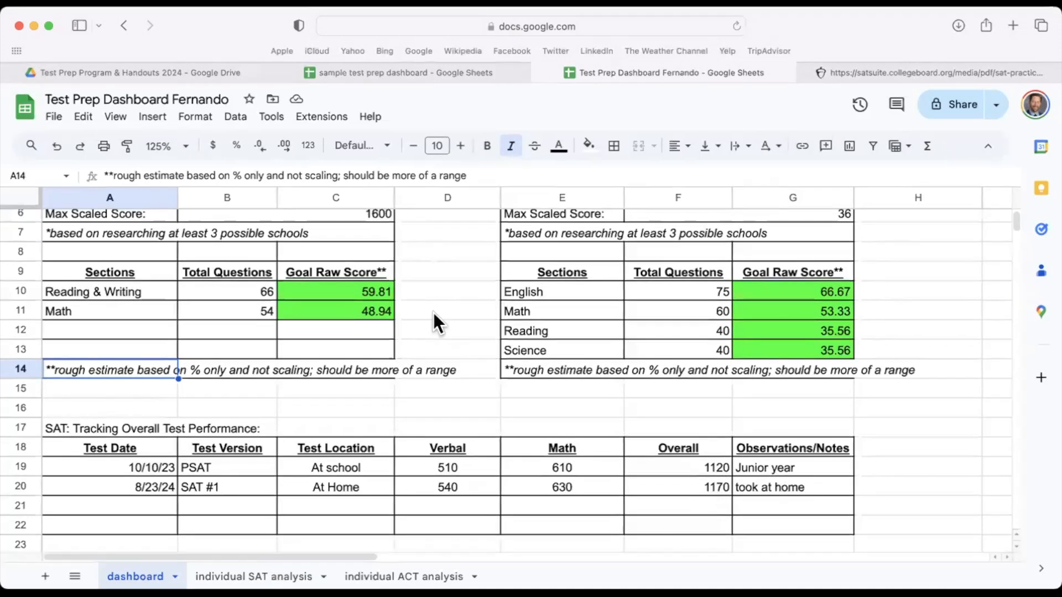
{"action": "scroll", "coordinate": [437, 332], "scroll_direction": "up", "scroll_amount": 3}
{"action": "scroll", "coordinate": [469, 385], "scroll_direction": "down", "scroll_amount": 3}
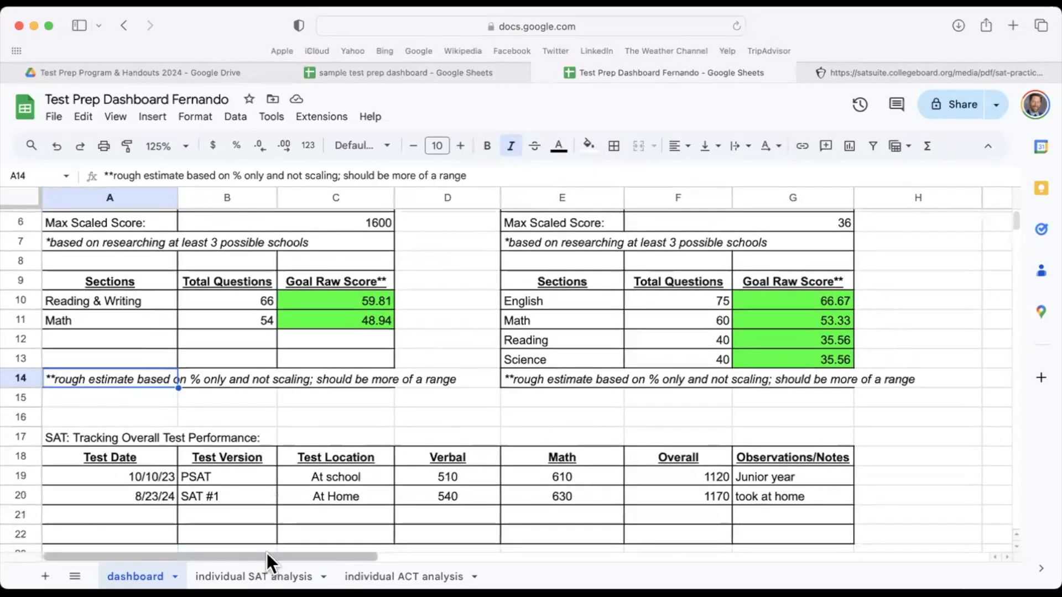
Open the student's individual SAT analysis sheet and examine the verbal error categories and the math Content or Careless column
{"action": "left_click", "coordinate": [233, 576]}
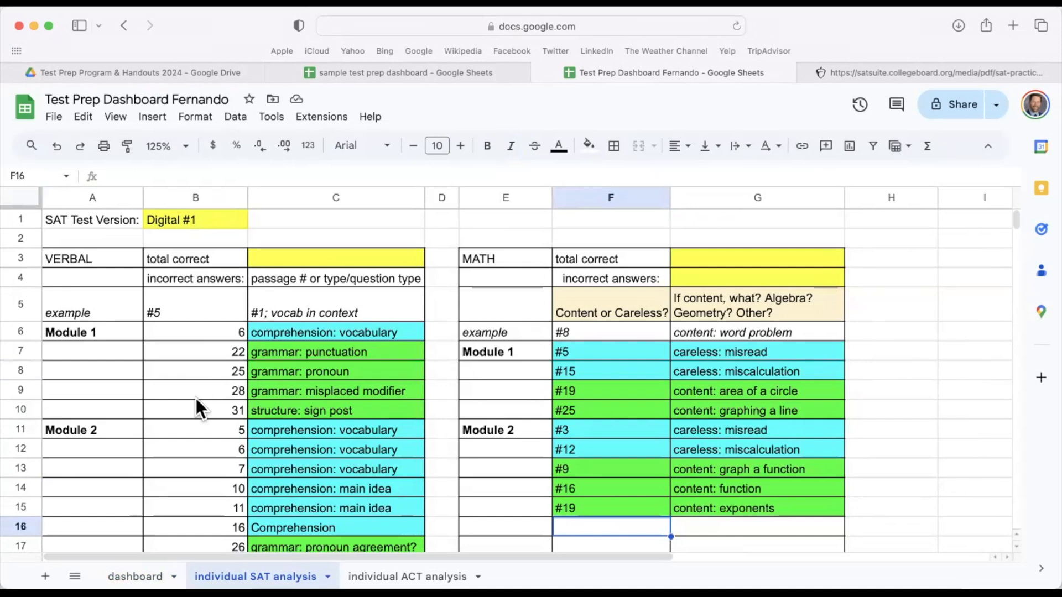
{"action": "left_click_drag", "start_coordinate": [81, 307], "coordinate": [280, 307]}
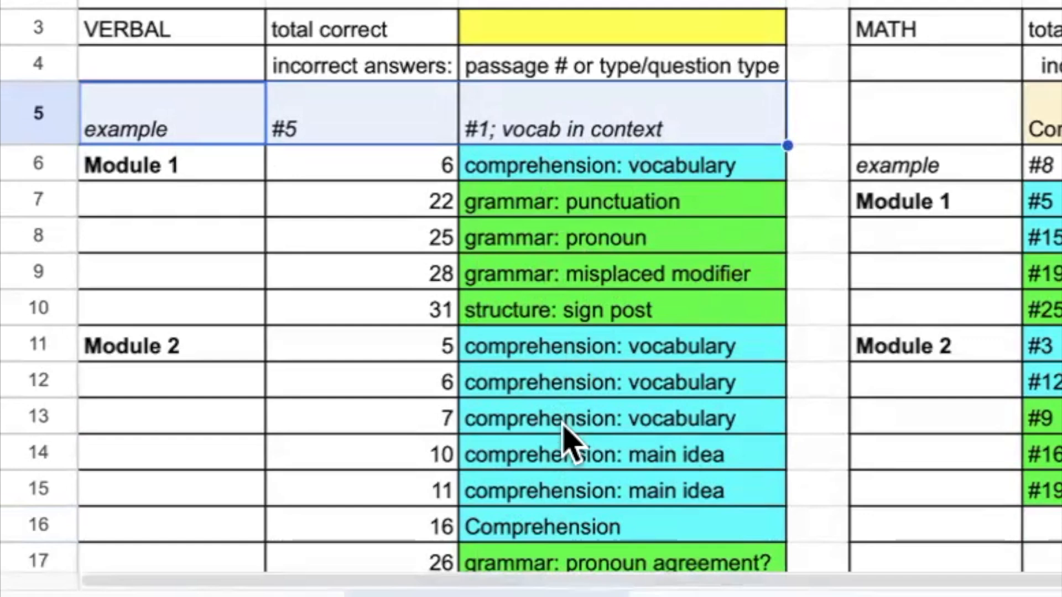
{"action": "scroll", "coordinate": [562, 487], "scroll_direction": "down", "scroll_amount": 2}
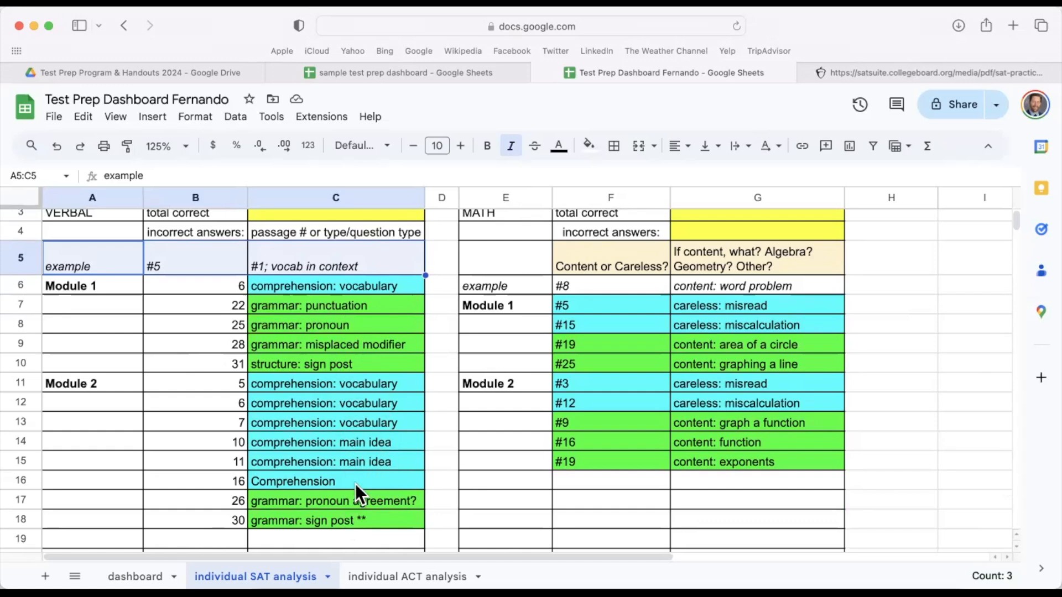
{"action": "scroll", "coordinate": [346, 357], "scroll_direction": "up", "scroll_amount": 2}
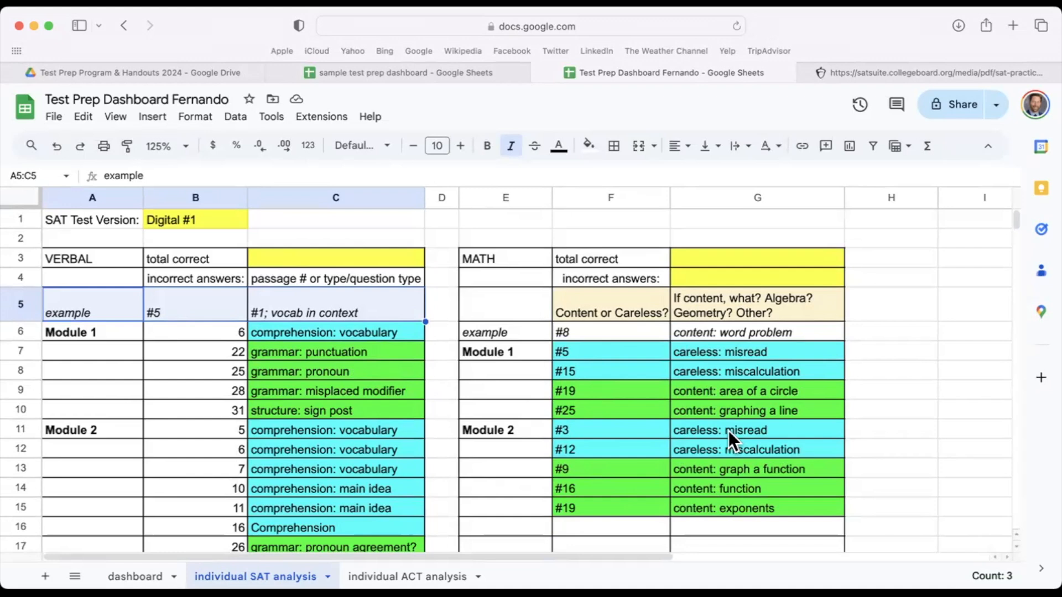
{"action": "left_click", "coordinate": [615, 301]}
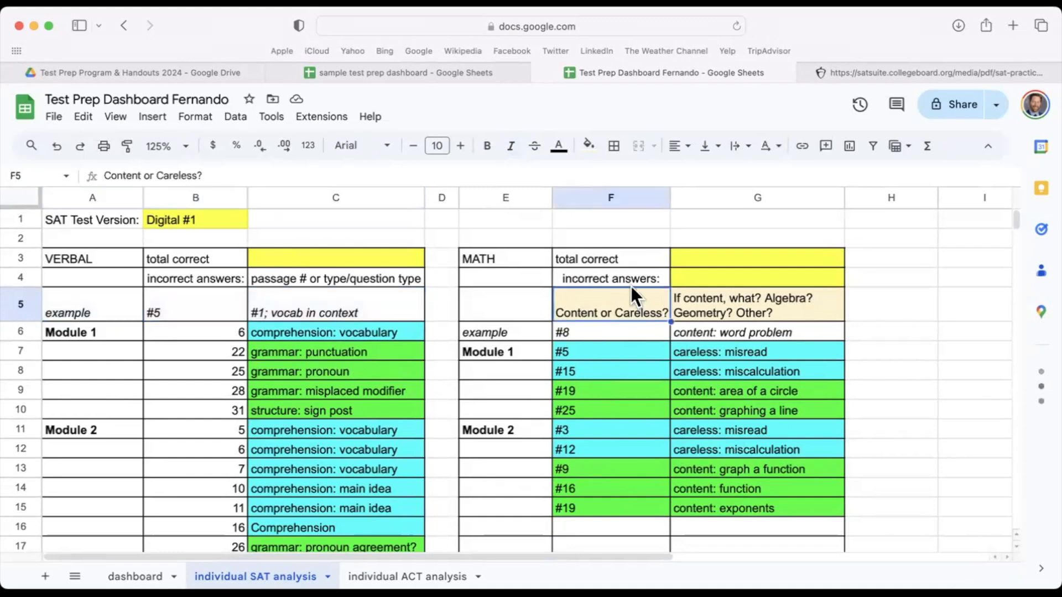